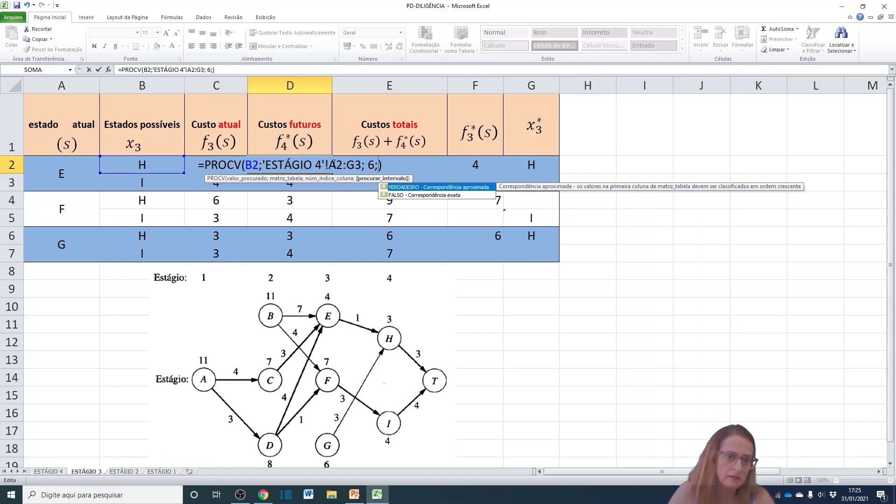
Step: Make the PROCV lookup range in cell D2 absolute, as 'ESTÁGIO 4'!$A$2:$G$3
{"action": "left_click", "coordinate": [335, 164]}
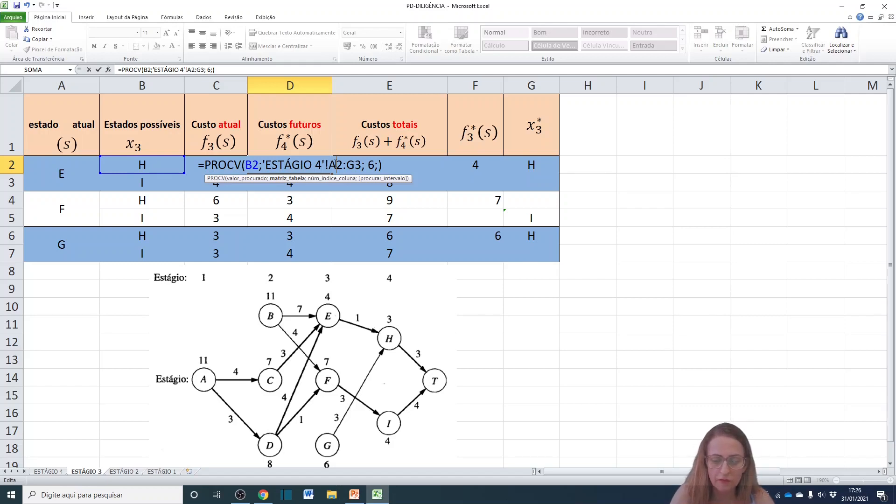
{"action": "key", "text": "F4"}
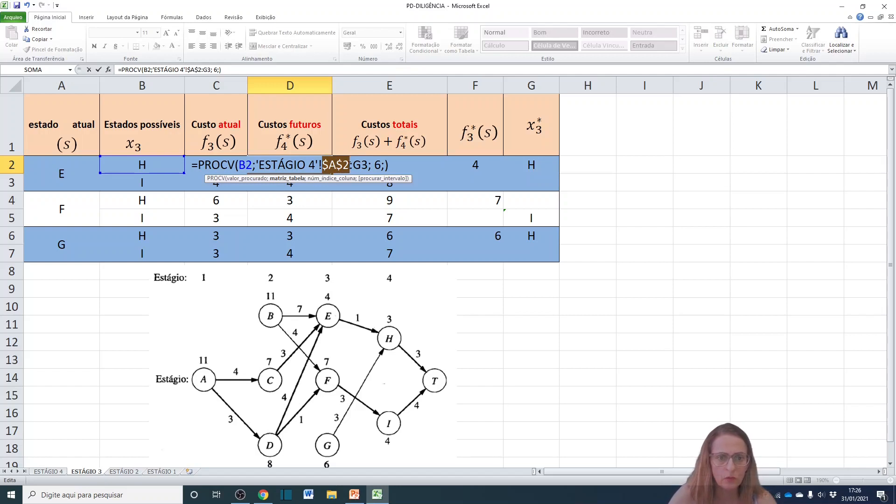
{"action": "left_click", "coordinate": [365, 162]}
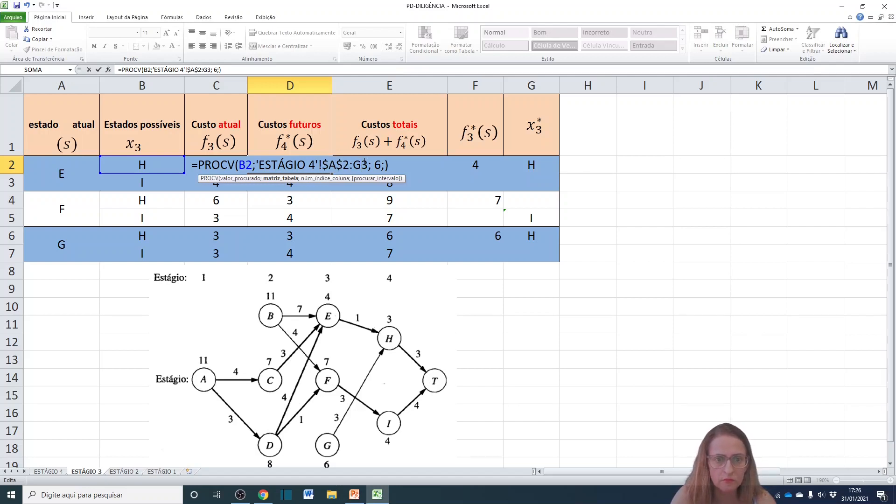
{"action": "key", "text": "F4"}
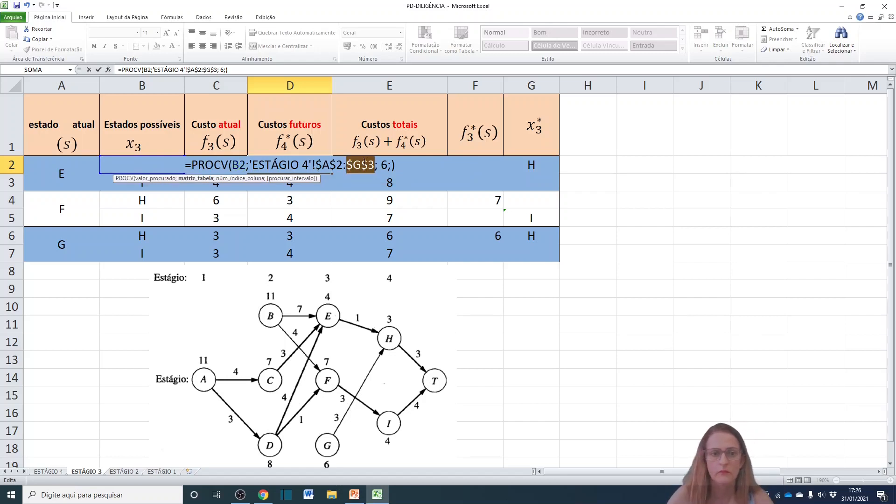
{"action": "key", "text": "Return"}
Step: Examine the PROCV formulas for the future costs in cells D3 and D4
{"action": "double_click", "coordinate": [286, 184]}
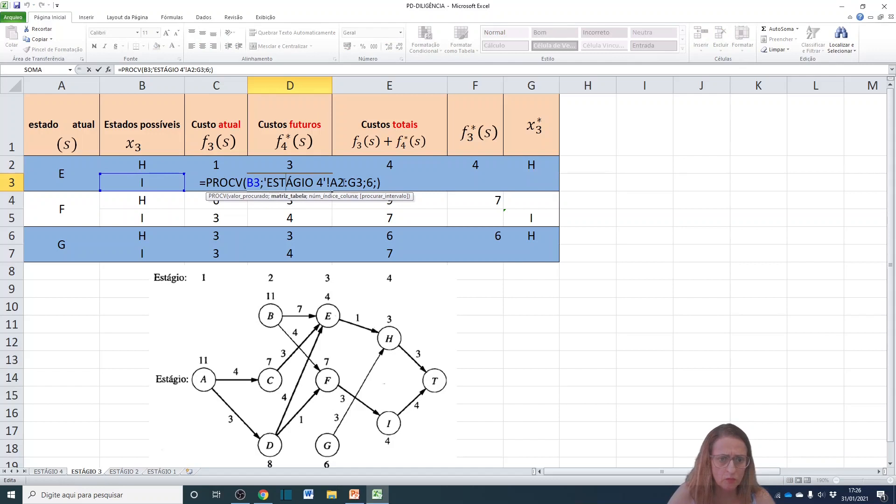
{"action": "key", "text": "Escape"}
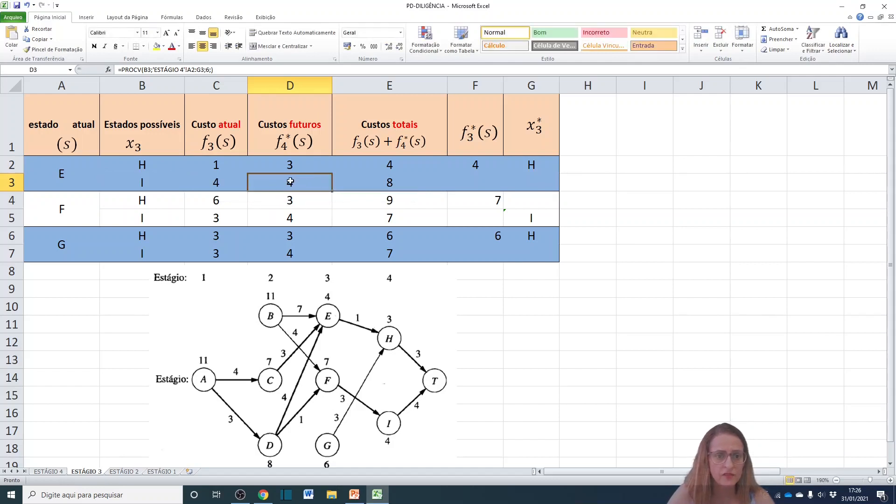
{"action": "left_click", "coordinate": [289, 201]}
{"action": "double_click", "coordinate": [289, 200]}
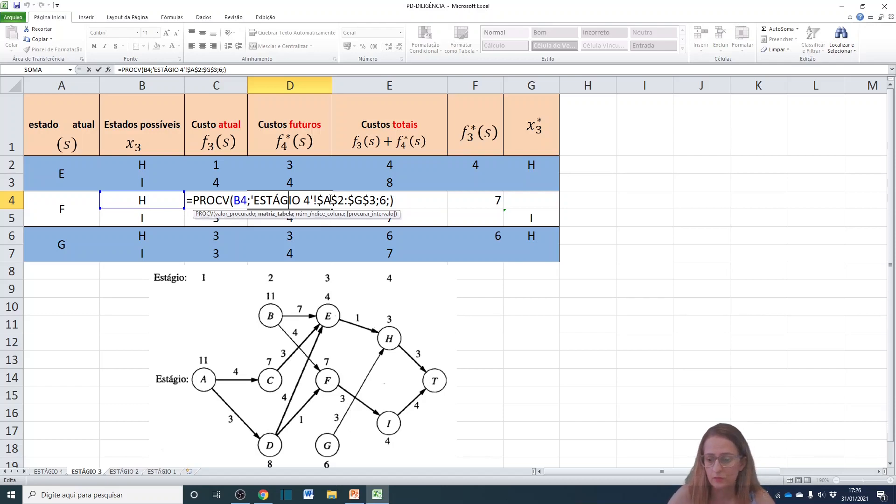
{"action": "key", "text": "Tab"}
Step: Examine the MENOR formula in cell F2 that finds the lowest total cost for state E
{"action": "left_click", "coordinate": [404, 161]}
{"action": "double_click", "coordinate": [479, 163]}
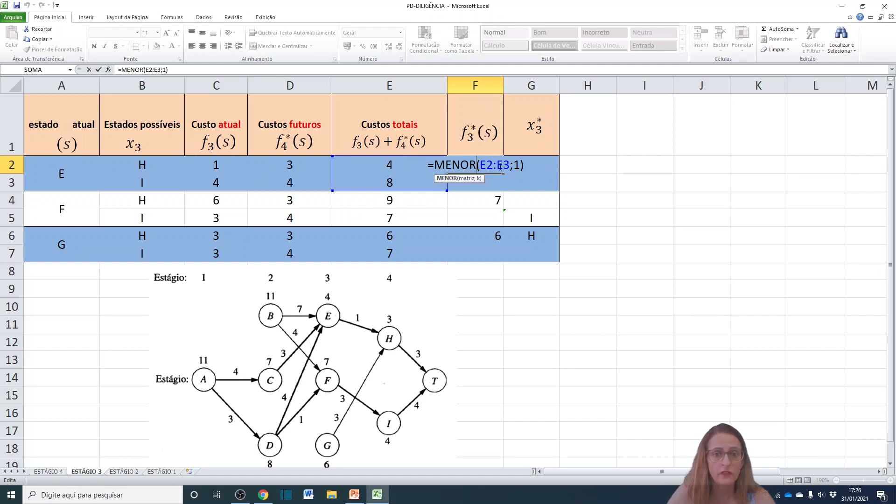
{"action": "key", "text": "Escape"}
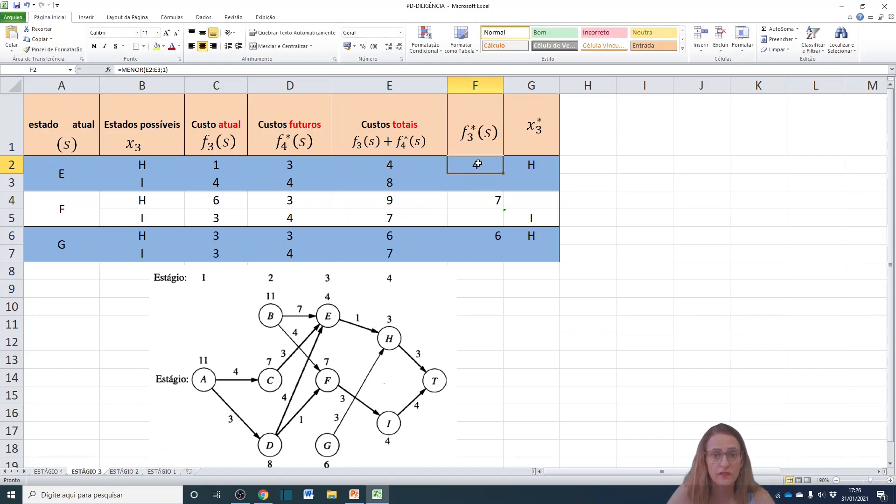
{"action": "double_click", "coordinate": [473, 166]}
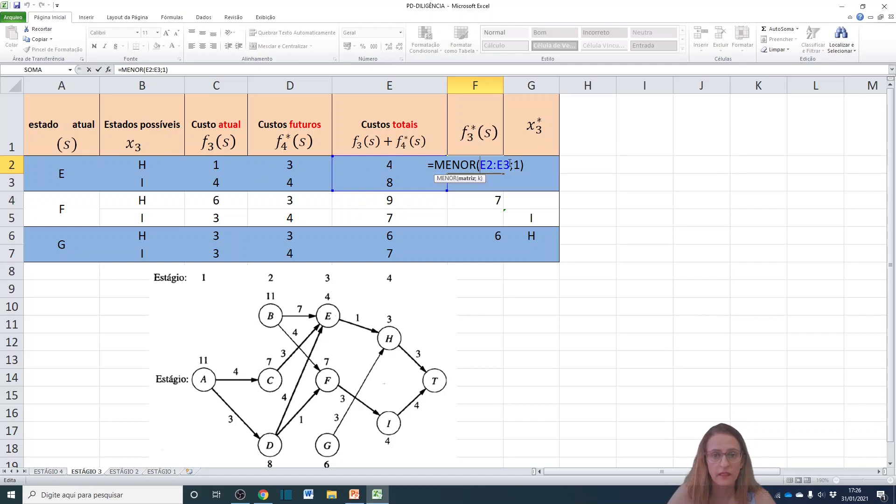
{"action": "key", "text": "Return"}
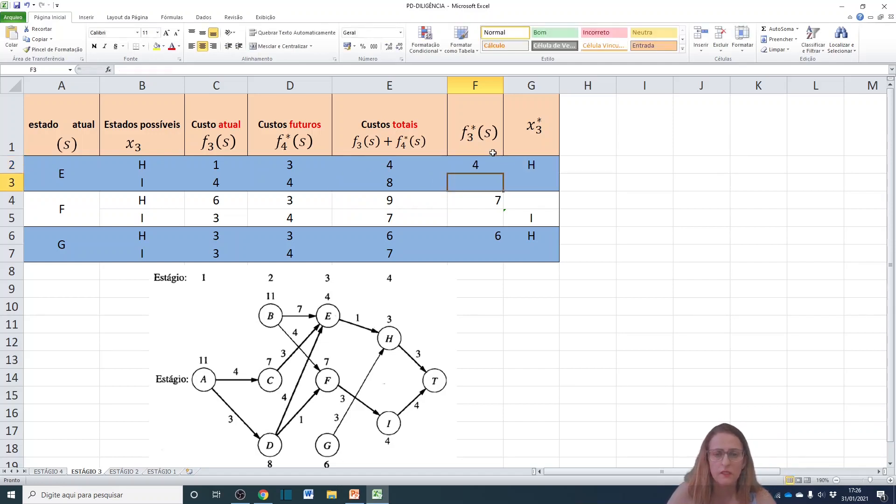
{"action": "left_click", "coordinate": [476, 163]}
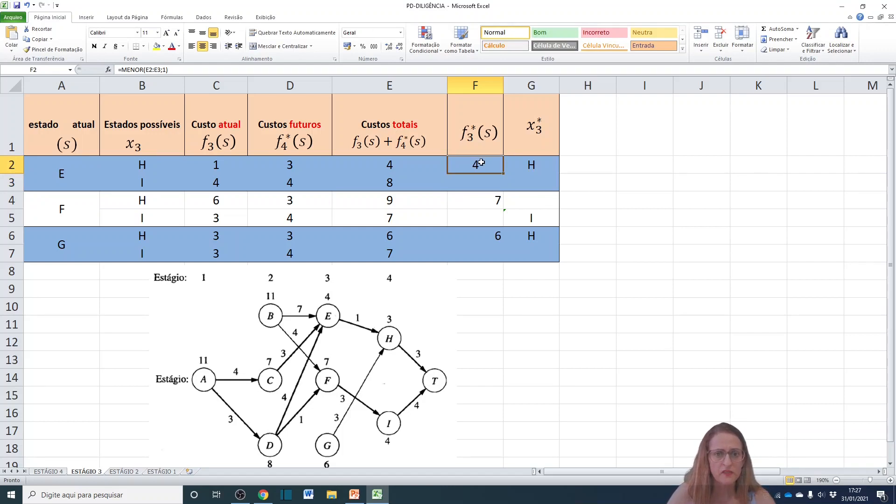
{"action": "double_click", "coordinate": [481, 163]}
{"action": "key", "text": "Escape"}
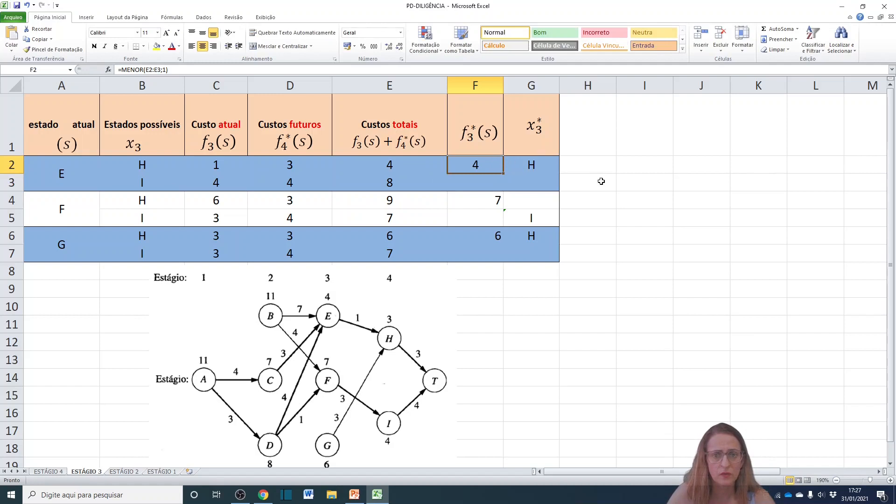
{"action": "left_click", "coordinate": [482, 181]}
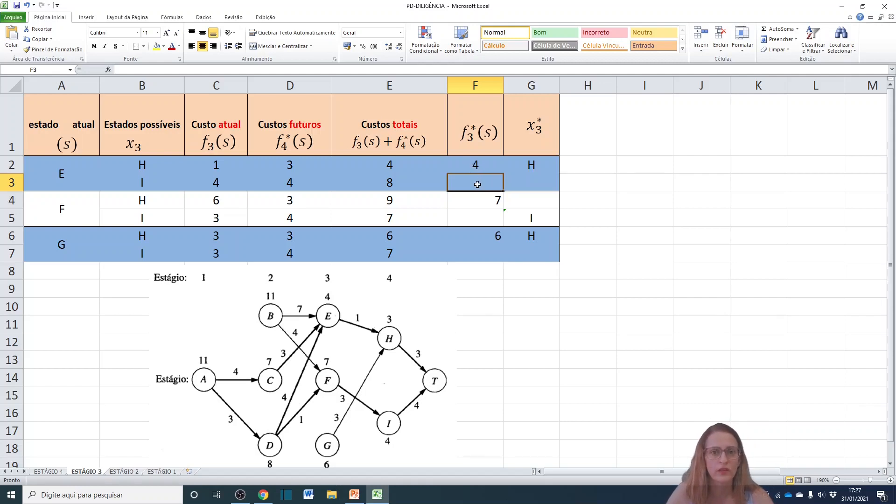
{"action": "double_click", "coordinate": [477, 166]}
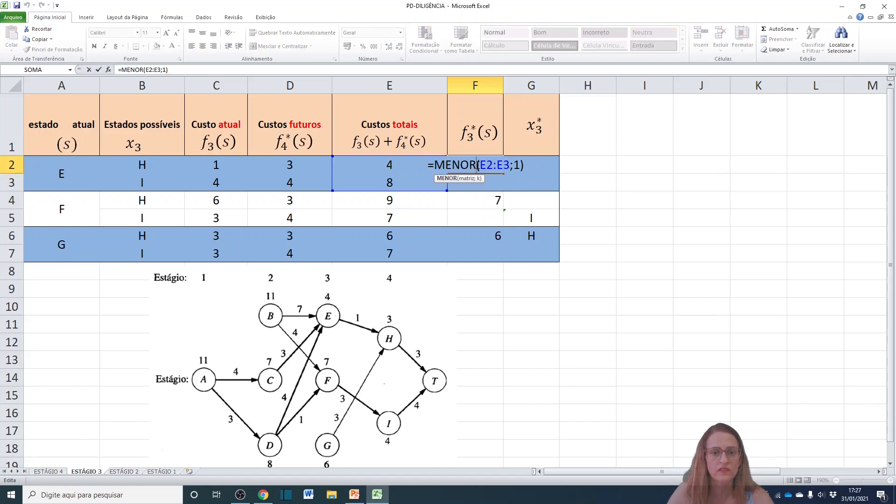
{"action": "key", "text": "Escape"}
{"action": "left_click", "coordinate": [475, 184]}
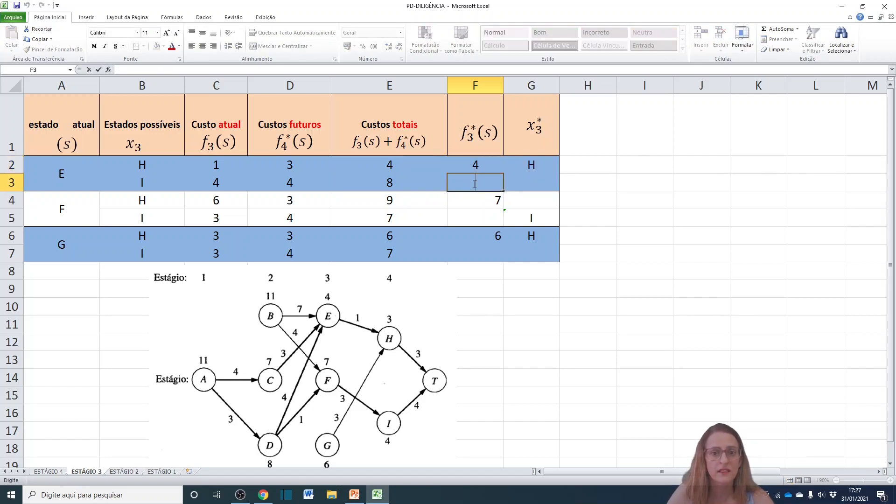
{"action": "key", "text": "Escape"}
{"action": "left_click", "coordinate": [484, 169]}
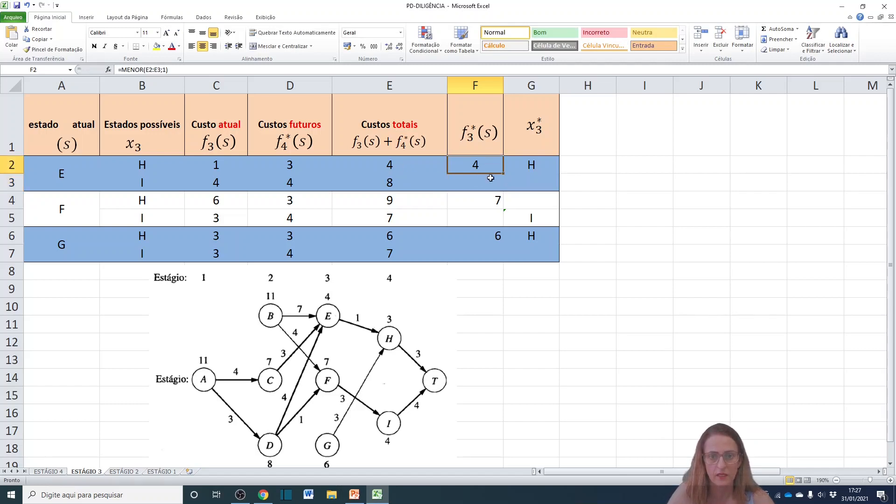
Step: Examine the SE formulas in G2 and G3 alongside the minimum costs of states E and F
{"action": "left_click", "coordinate": [537, 163]}
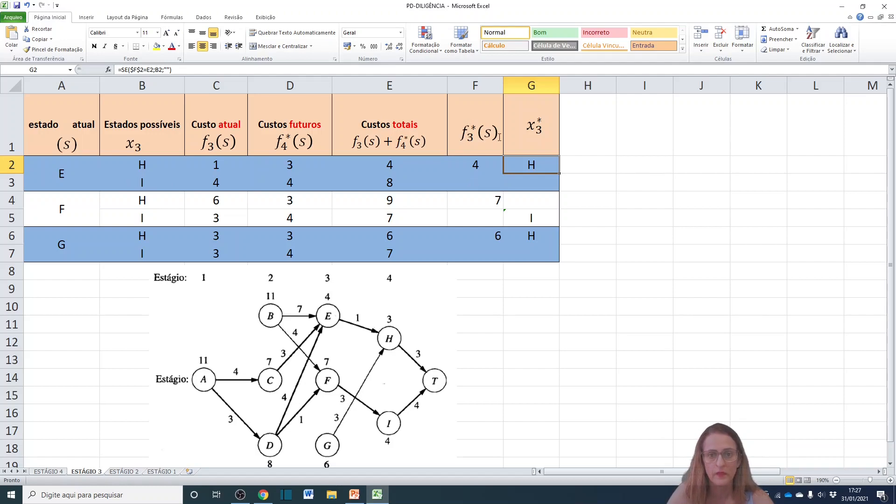
{"action": "left_click", "coordinate": [474, 168]}
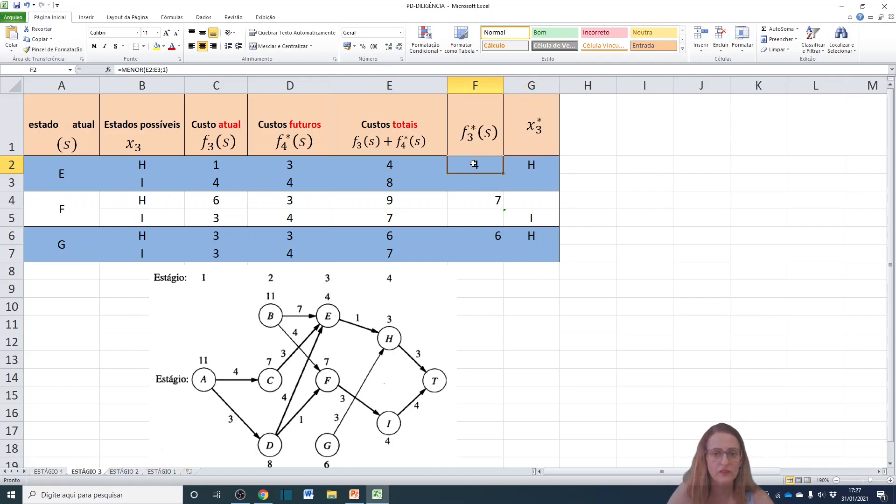
{"action": "left_click_drag", "start_coordinate": [474, 166], "coordinate": [492, 218]}
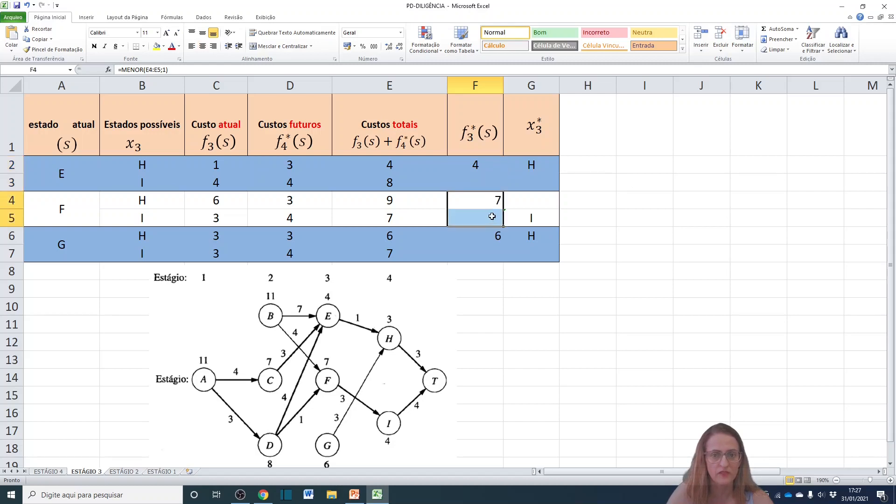
{"action": "left_click", "coordinate": [544, 160]}
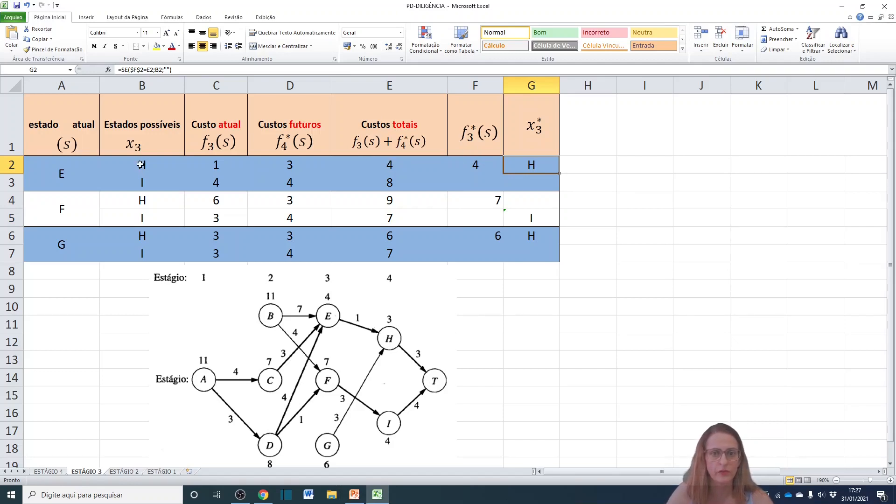
{"action": "left_click", "coordinate": [540, 186]}
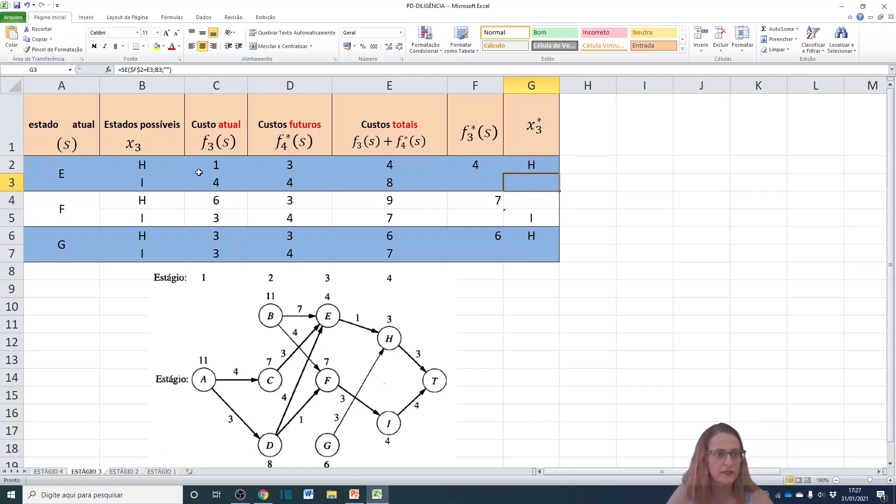
Step: Compare state B's possible states and future costs on the ESTÁGIO 2 sheet with the ESTÁGIO 3 table
{"action": "left_click", "coordinate": [122, 472]}
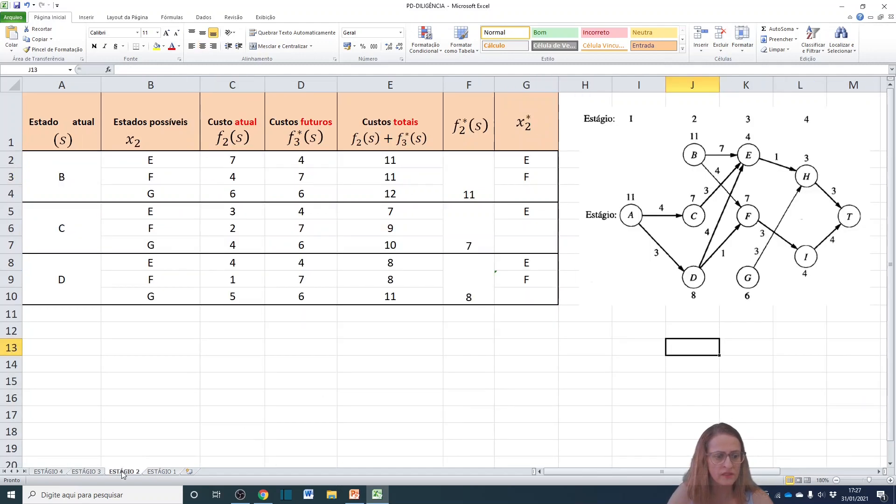
{"action": "left_click", "coordinate": [74, 172]}
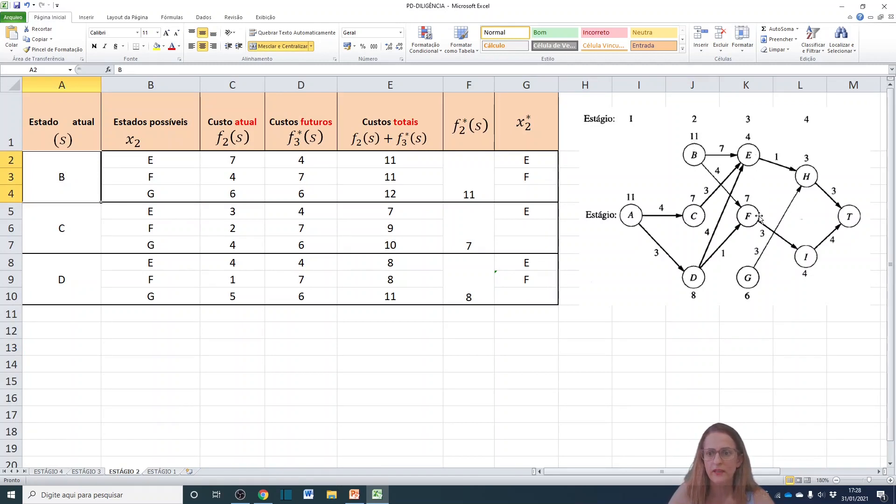
{"action": "left_click_drag", "start_coordinate": [140, 162], "coordinate": [150, 195]}
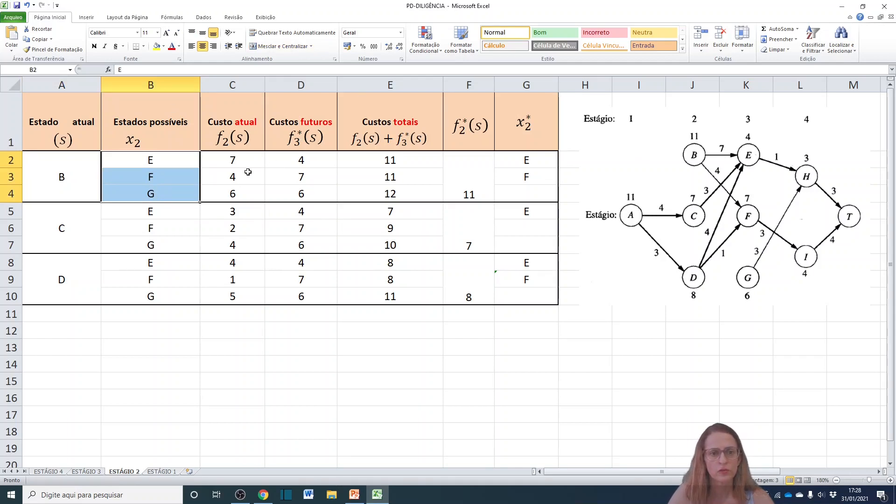
{"action": "left_click_drag", "start_coordinate": [315, 158], "coordinate": [306, 194]}
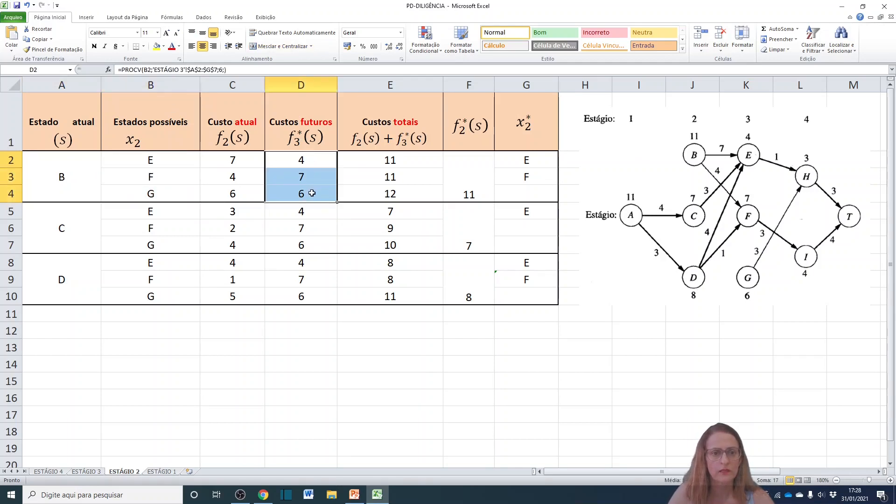
{"action": "left_click", "coordinate": [87, 472]}
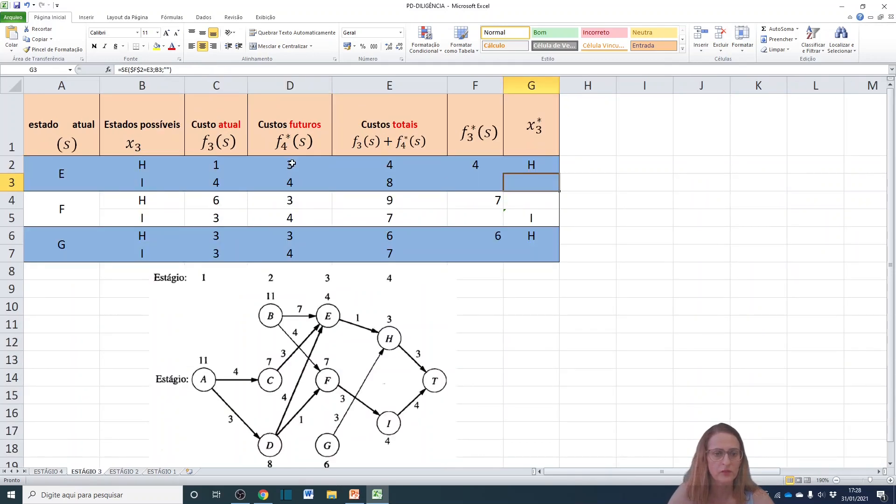
{"action": "left_click", "coordinate": [127, 472]}
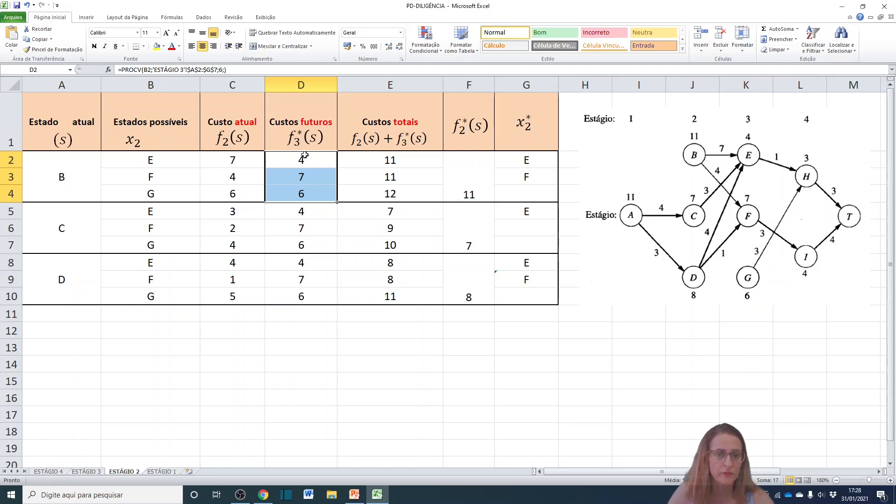
{"action": "left_click_drag", "start_coordinate": [294, 163], "coordinate": [298, 195]}
Step: Review the minimum cost column on the ESTÁGIO 3 sheet for states E, F and G
{"action": "left_click", "coordinate": [85, 473]}
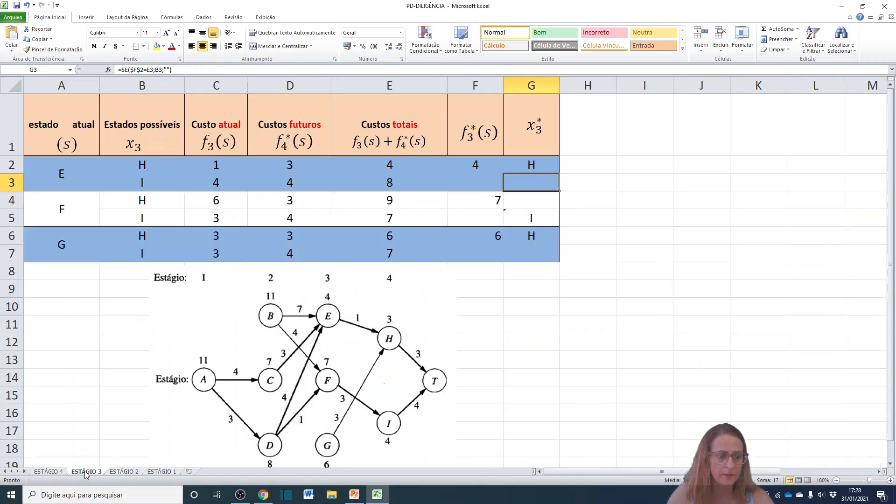
{"action": "left_click", "coordinate": [405, 162]}
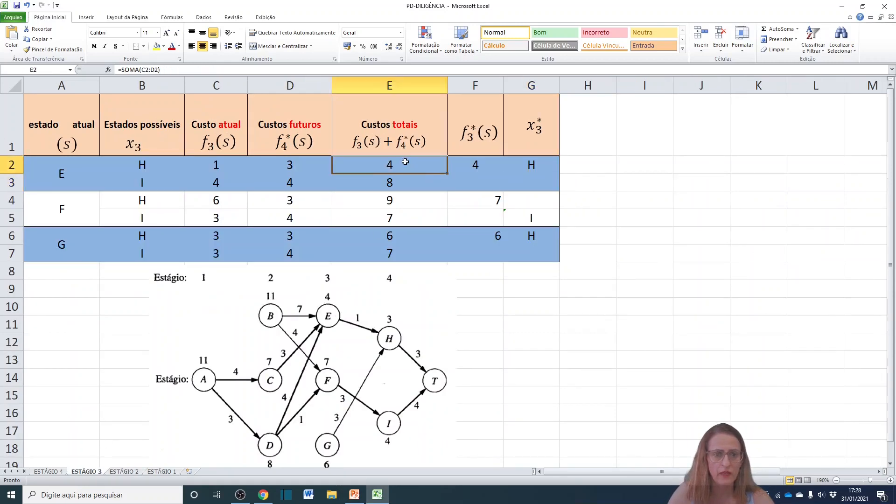
{"action": "left_click", "coordinate": [479, 161]}
{"action": "left_click_drag", "start_coordinate": [478, 160], "coordinate": [481, 255]}
{"action": "left_click", "coordinate": [63, 169]}
{"action": "left_click", "coordinate": [69, 202]}
{"action": "left_click", "coordinate": [64, 242]}
Step: Centre the minimum cost values in cells F2:F7 horizontally
{"action": "left_click_drag", "start_coordinate": [486, 171], "coordinate": [485, 254]}
{"action": "left_click", "coordinate": [202, 47]}
{"action": "left_click", "coordinate": [202, 47]}
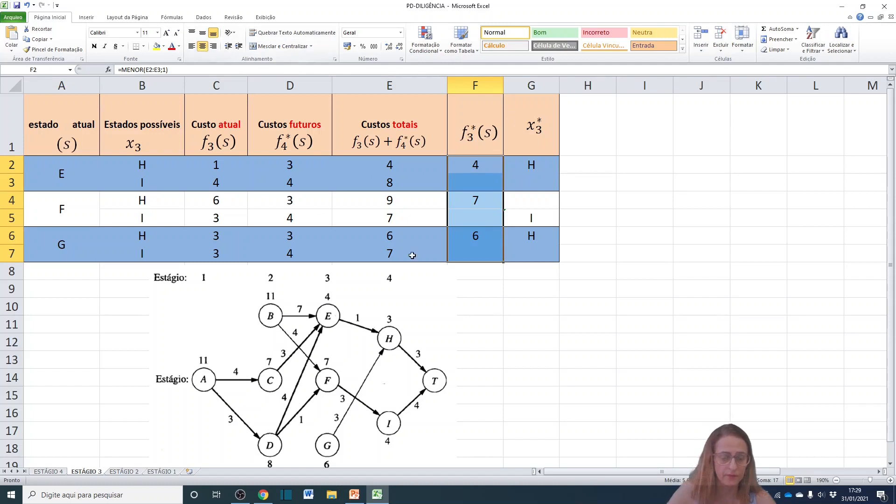
Step: Examine the PROCV formula in D2 and the MENOR formula in F2 on the ESTÁGIO 2 sheet
{"action": "left_click", "coordinate": [132, 473]}
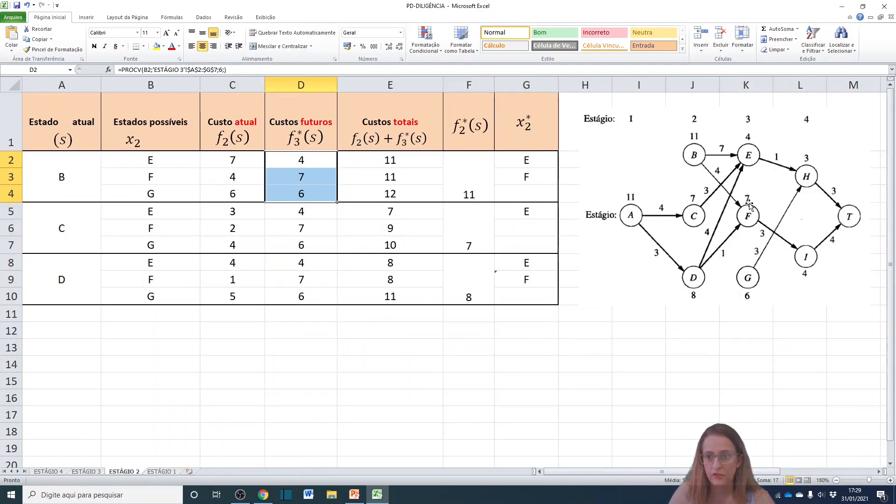
{"action": "double_click", "coordinate": [311, 159]}
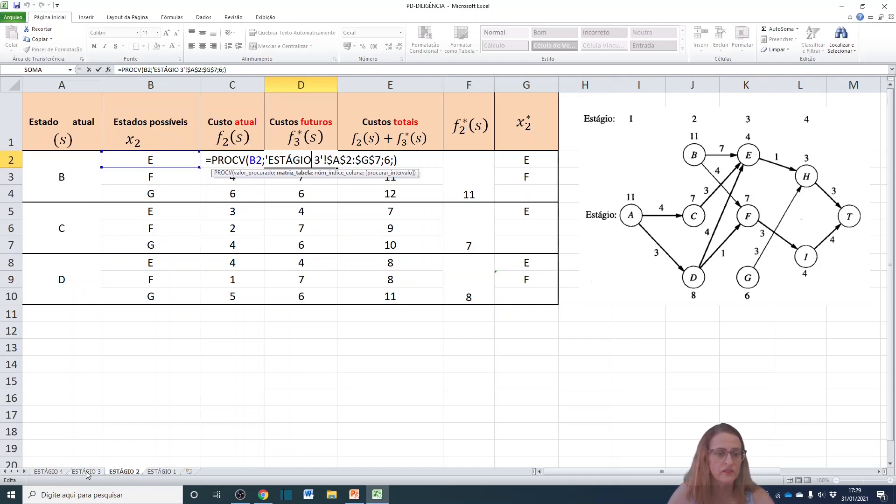
{"action": "key", "text": "ctrl+Return"}
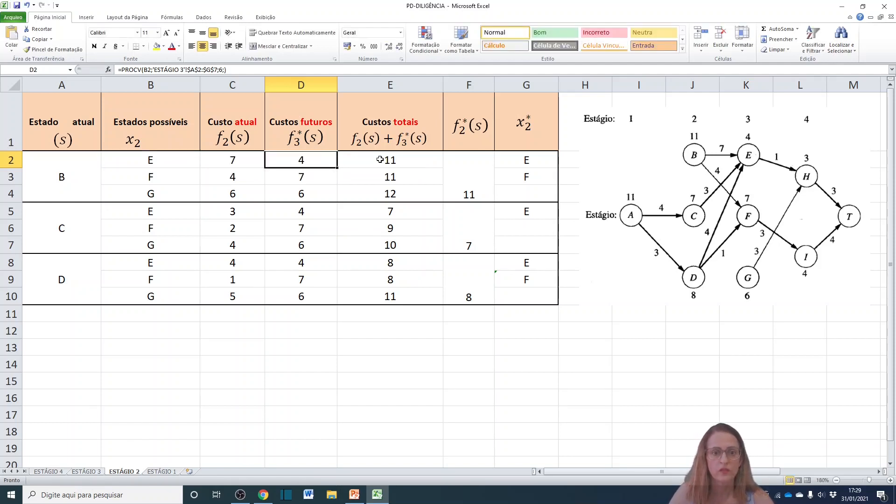
{"action": "left_click", "coordinate": [466, 192]}
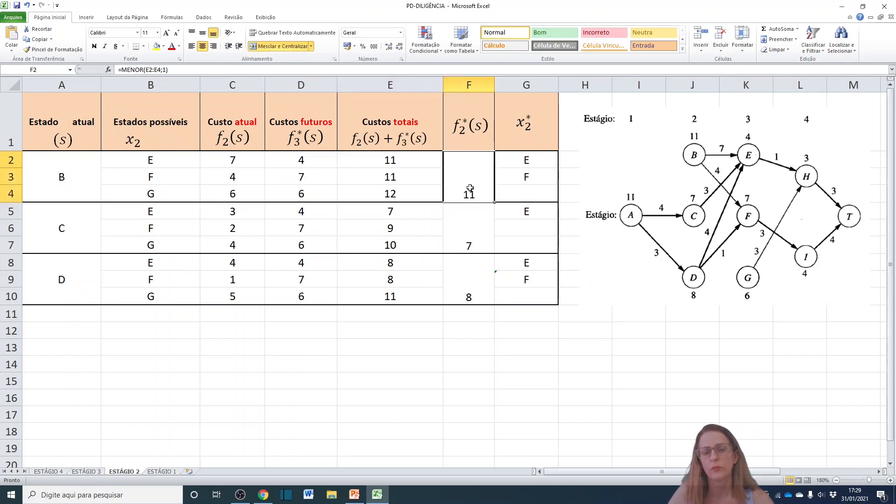
Step: Examine how the SE formulas in column G pick the optimal next states for B and C
{"action": "left_click", "coordinate": [522, 159]}
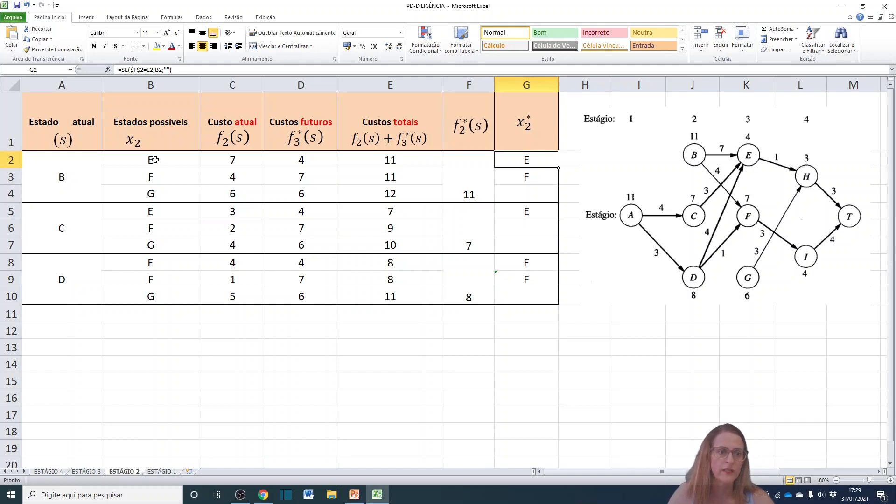
{"action": "left_click_drag", "start_coordinate": [391, 166], "coordinate": [391, 172]}
{"action": "left_click_drag", "start_coordinate": [159, 161], "coordinate": [161, 171]}
{"action": "left_click", "coordinate": [557, 200]}
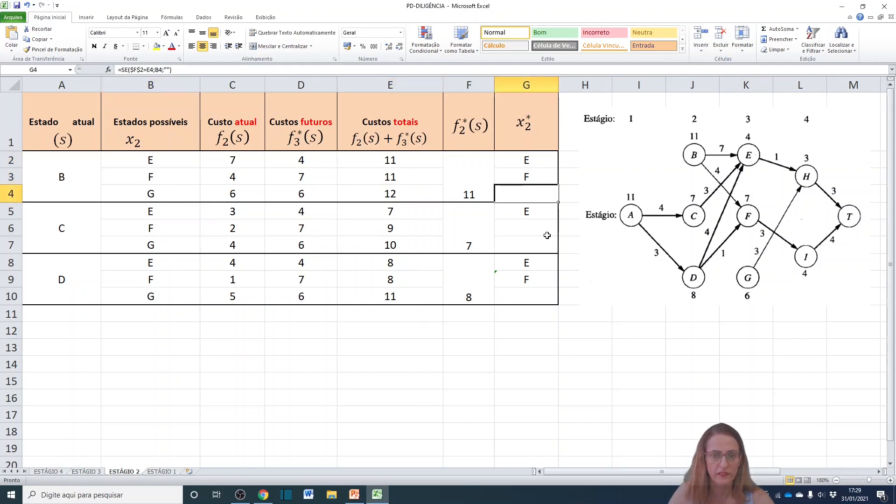
{"action": "left_click", "coordinate": [527, 212]}
{"action": "key", "text": "ctrl+v"}
{"action": "left_click", "coordinate": [196, 209]}
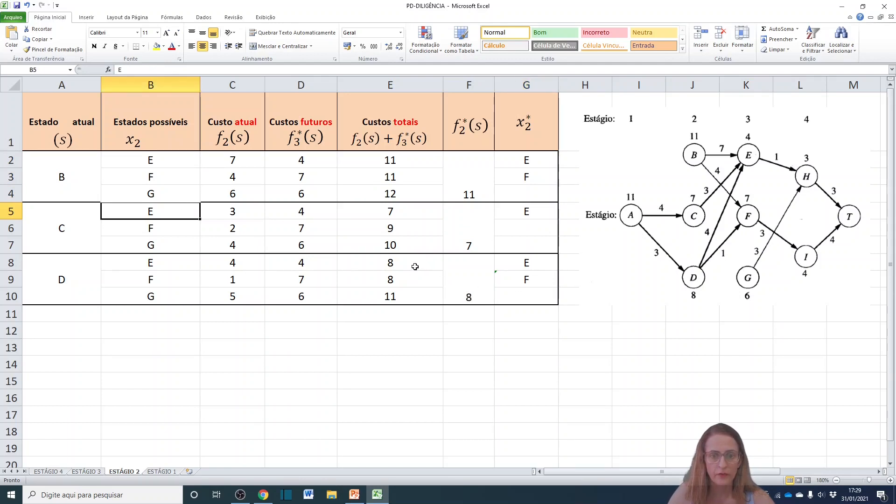
Step: Examine the total costs in E8:E9 and the matching optimal next states for state D
{"action": "left_click_drag", "start_coordinate": [417, 265], "coordinate": [400, 280]}
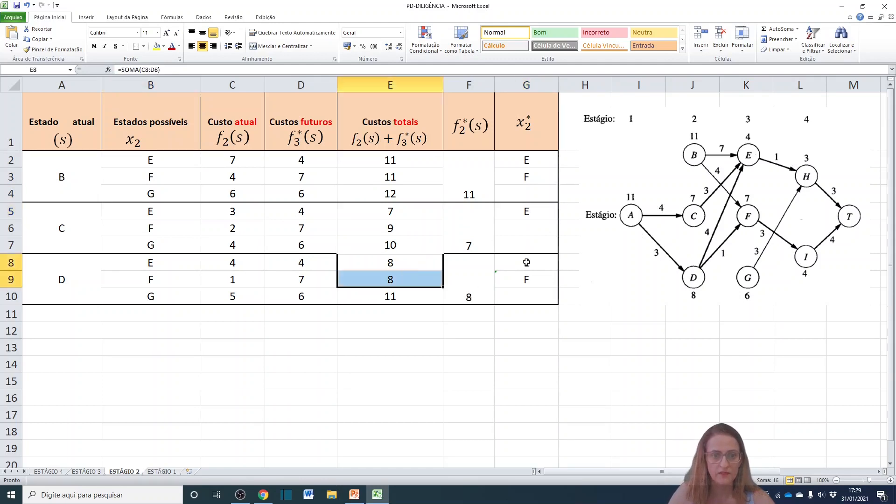
{"action": "left_click", "coordinate": [526, 263]}
{"action": "type", "text": "E"}
{"action": "left_click", "coordinate": [166, 264]}
{"action": "left_click", "coordinate": [162, 276]}
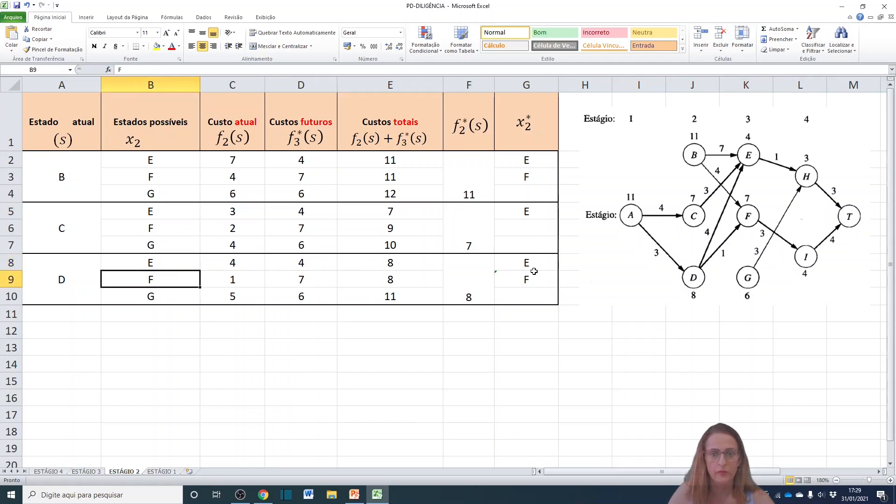